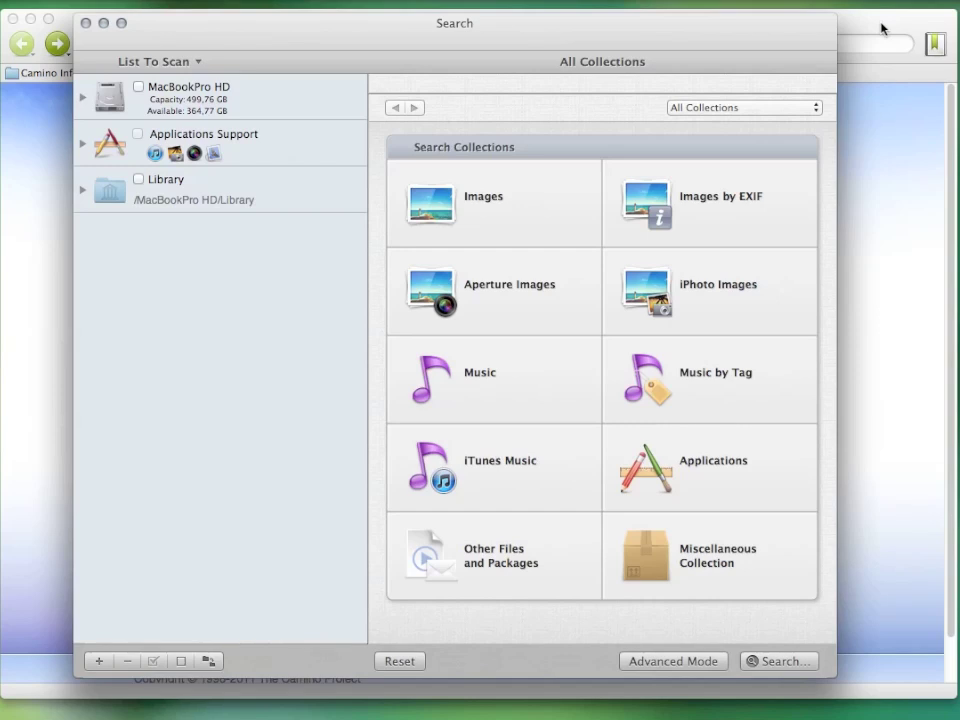
click(881, 28)
click(558, 47)
text(w)
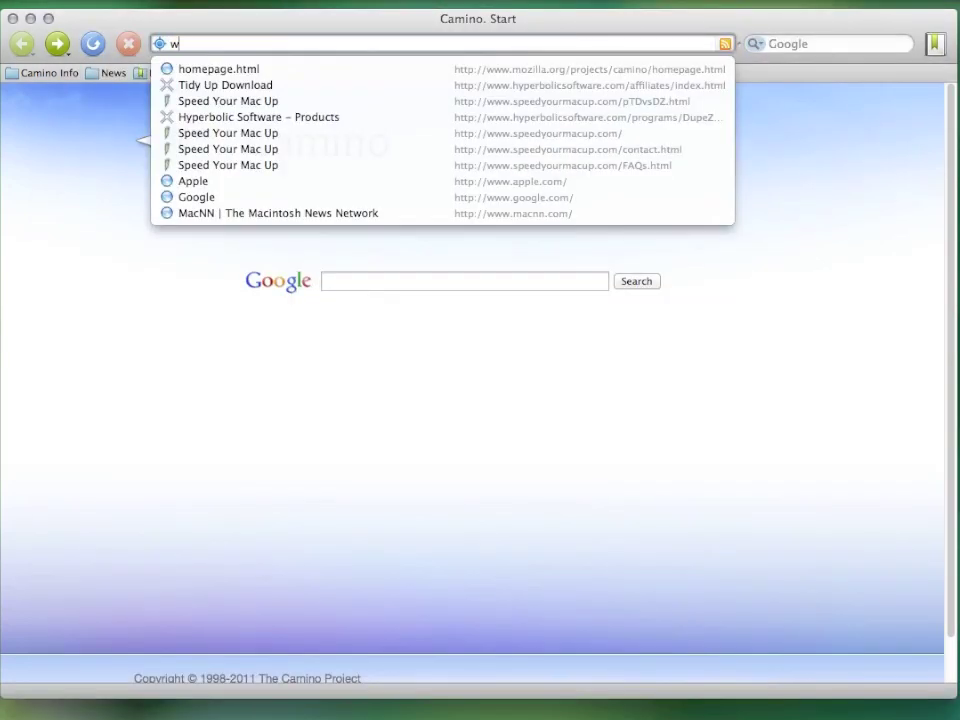
text(ww.speed)
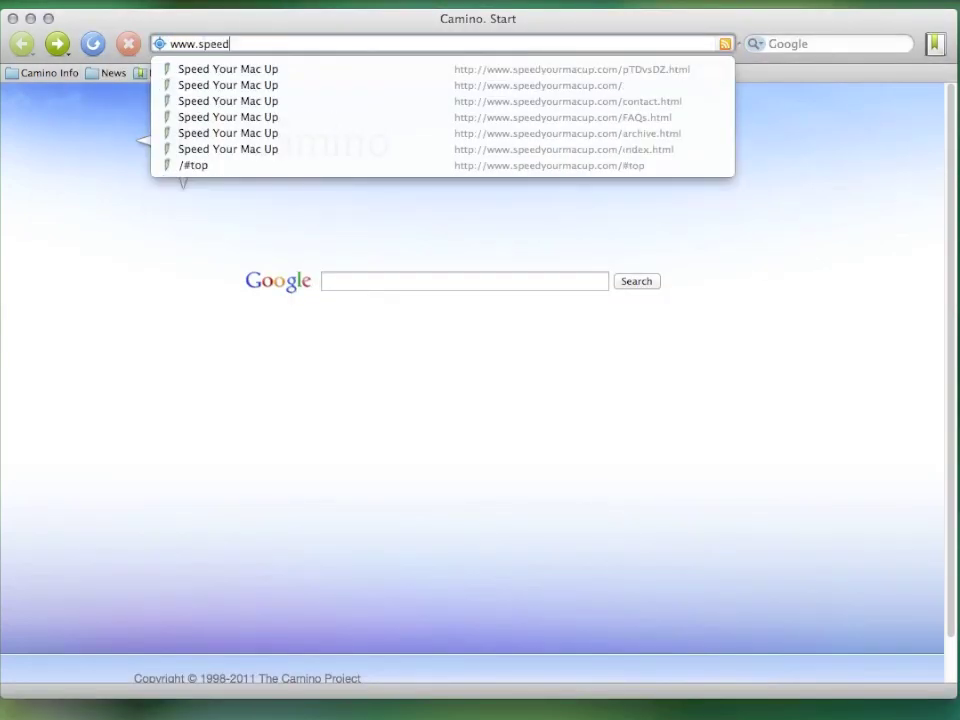
text(yourmacu)
text(p.com)
key(Return)
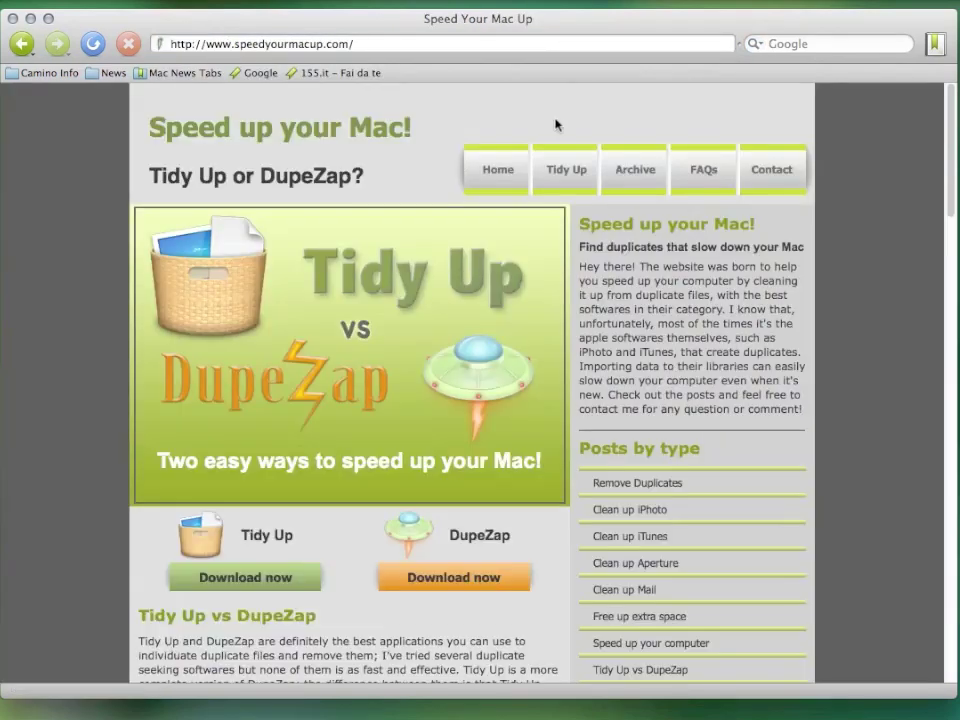
click(559, 177)
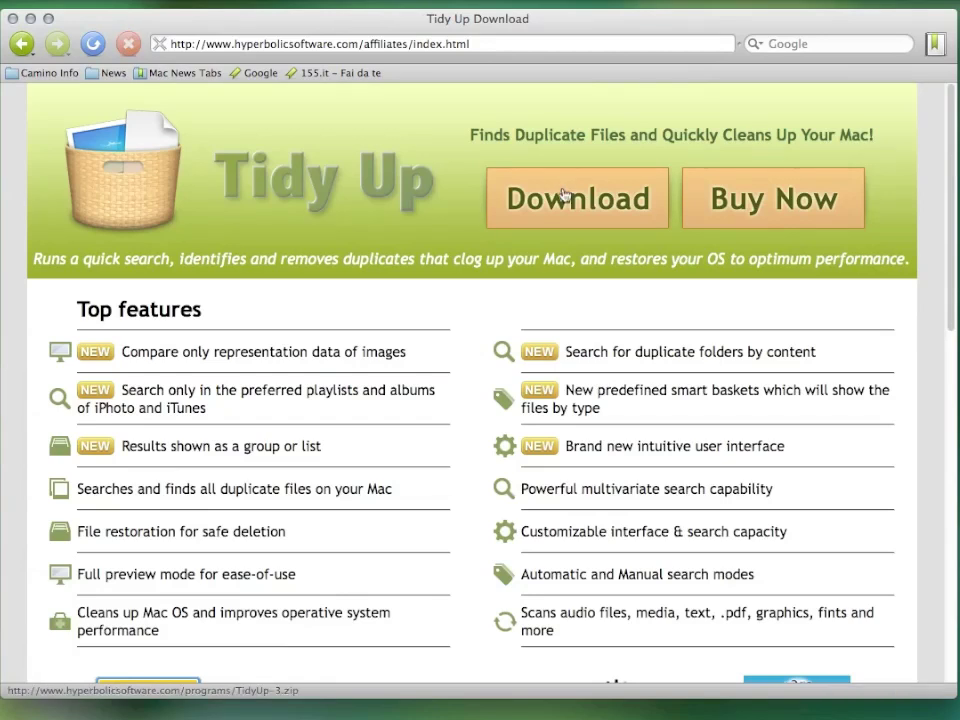
click(566, 198)
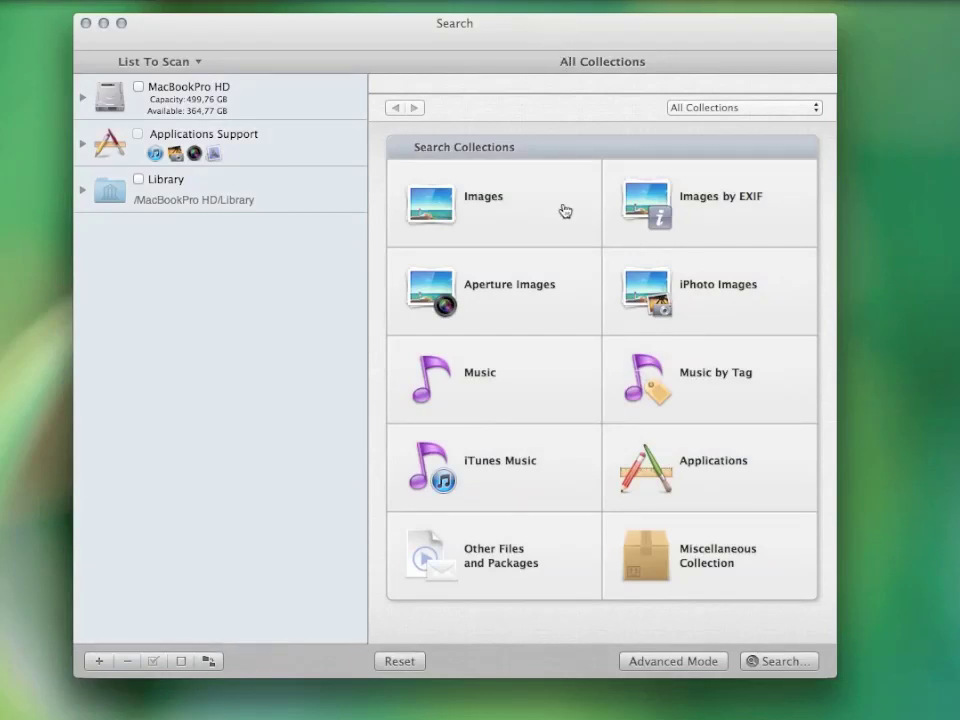
Expand the Applications Support row and tick iPhoto Images, including All Photos (1,321), for scanning
click(83, 144)
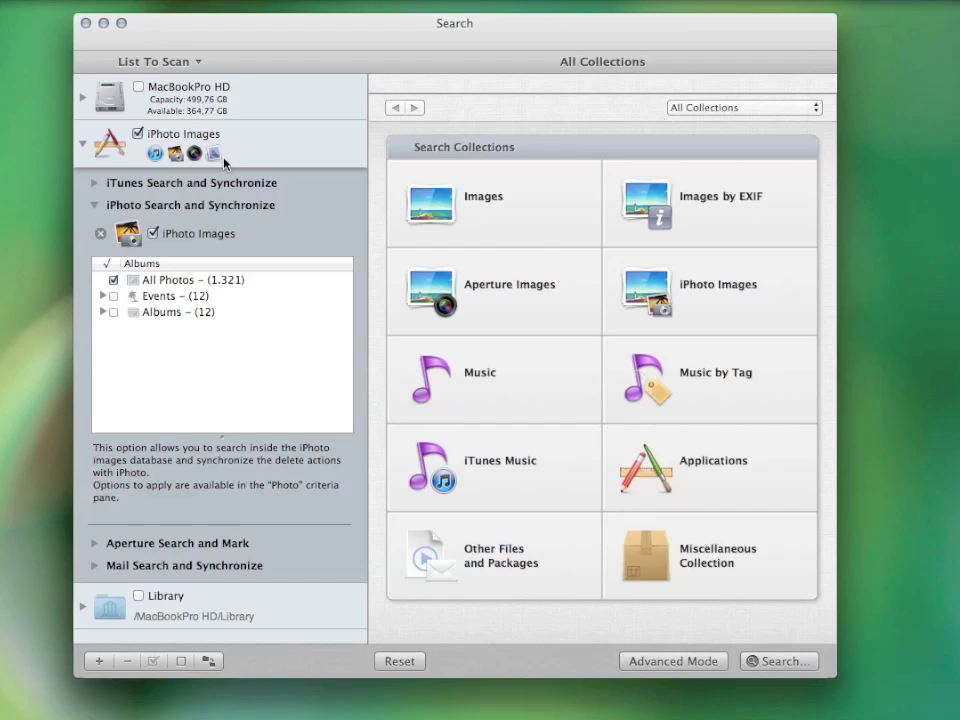
click(611, 258)
Browse the Other Files and Packages options, then toggle between Advanced and Basic mode
click(516, 547)
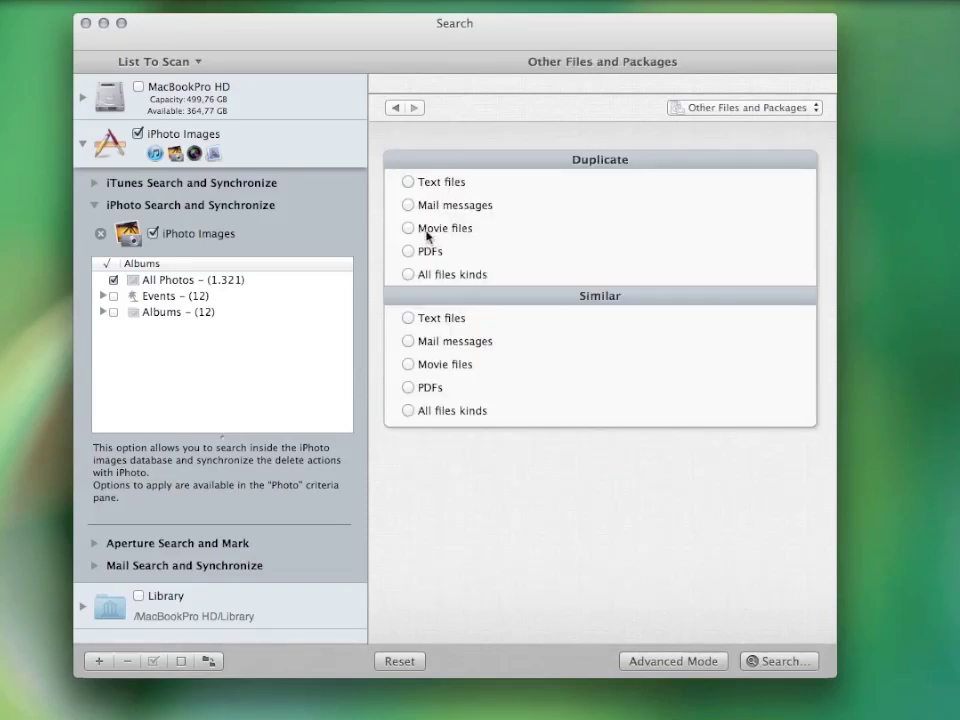
click(395, 108)
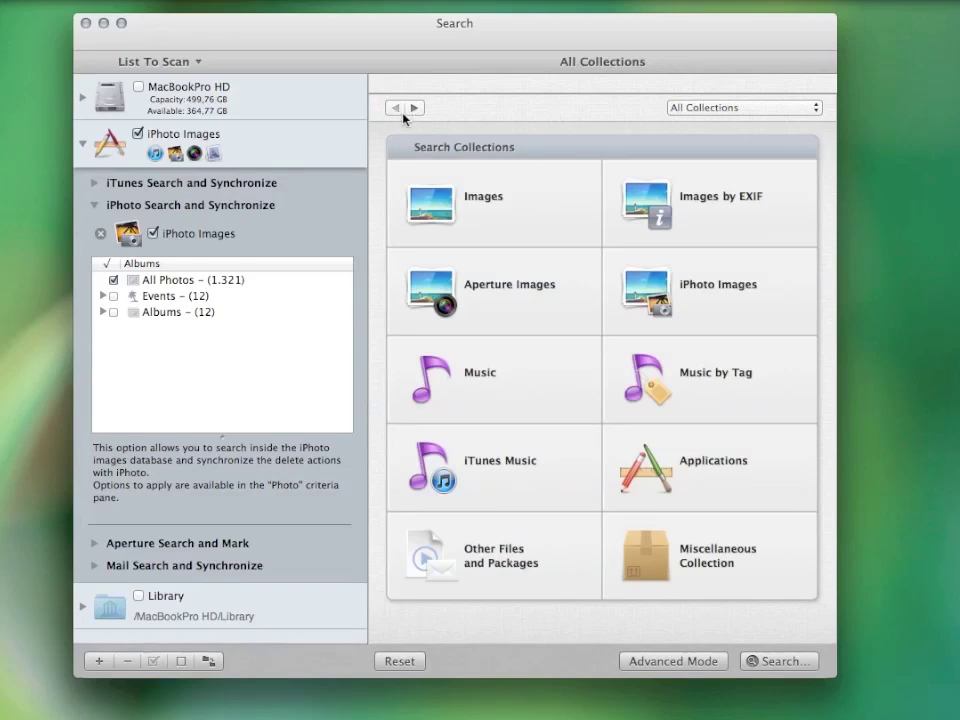
click(668, 671)
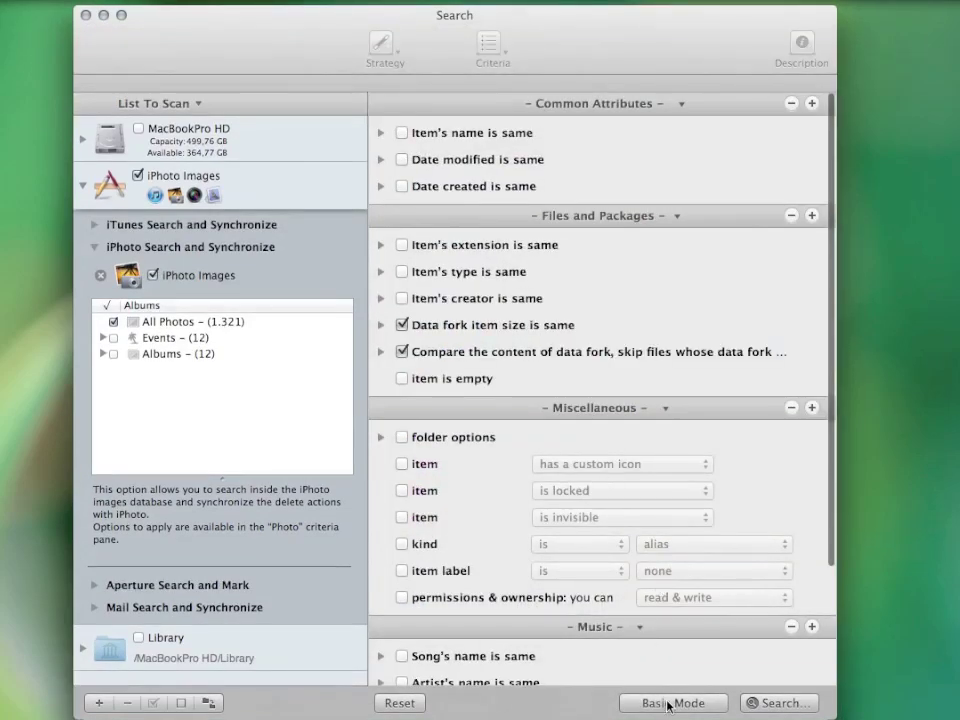
click(670, 704)
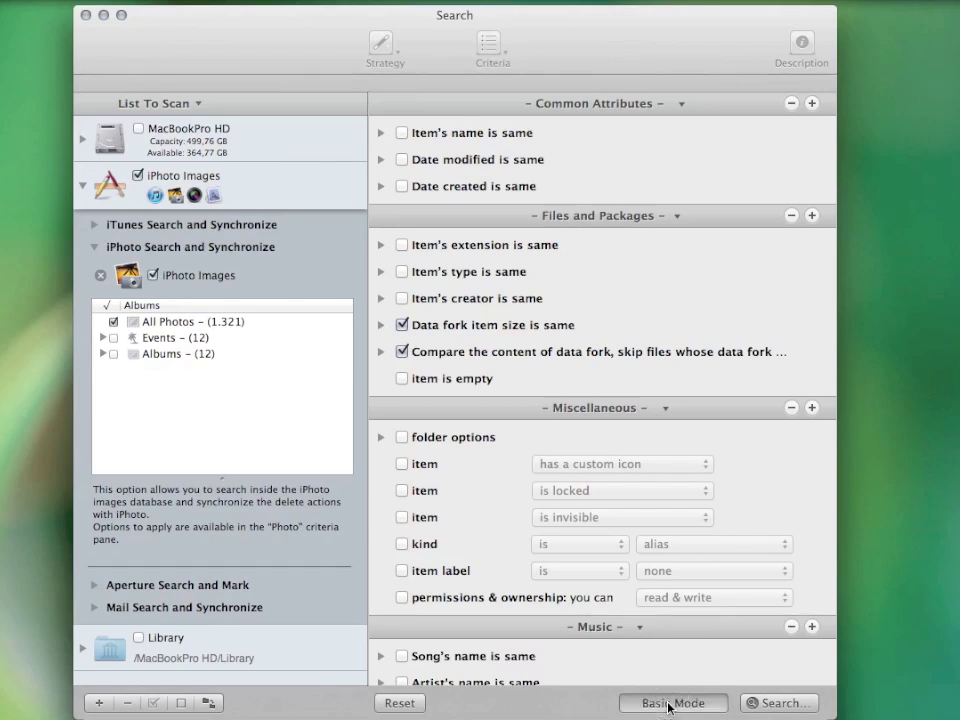
Set the iPhoto Images search to match duplicates by content only and start it
click(684, 314)
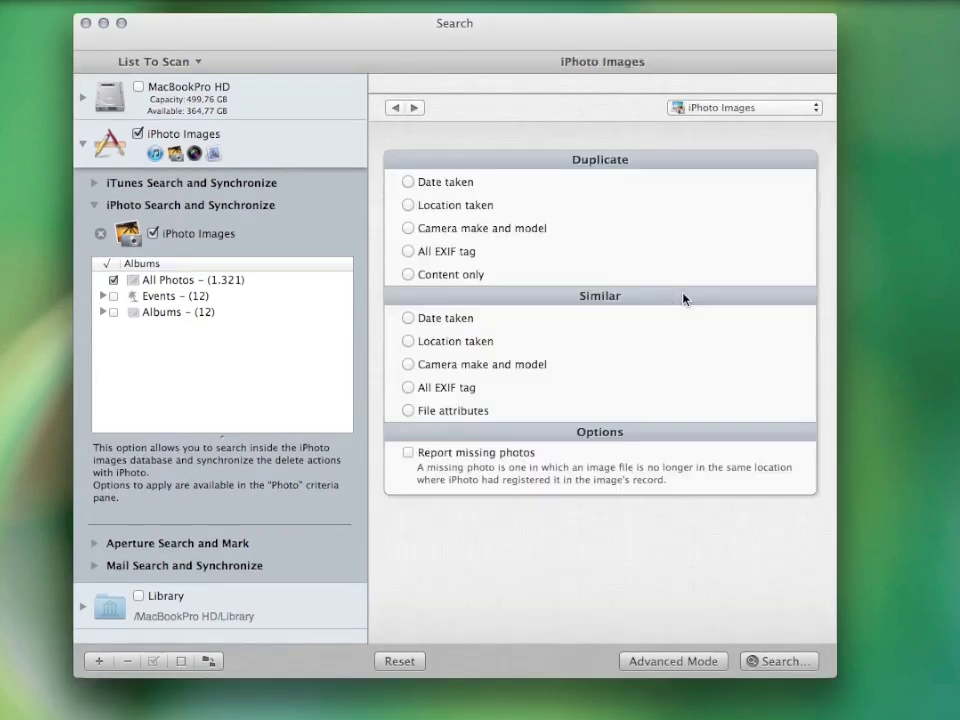
click(408, 274)
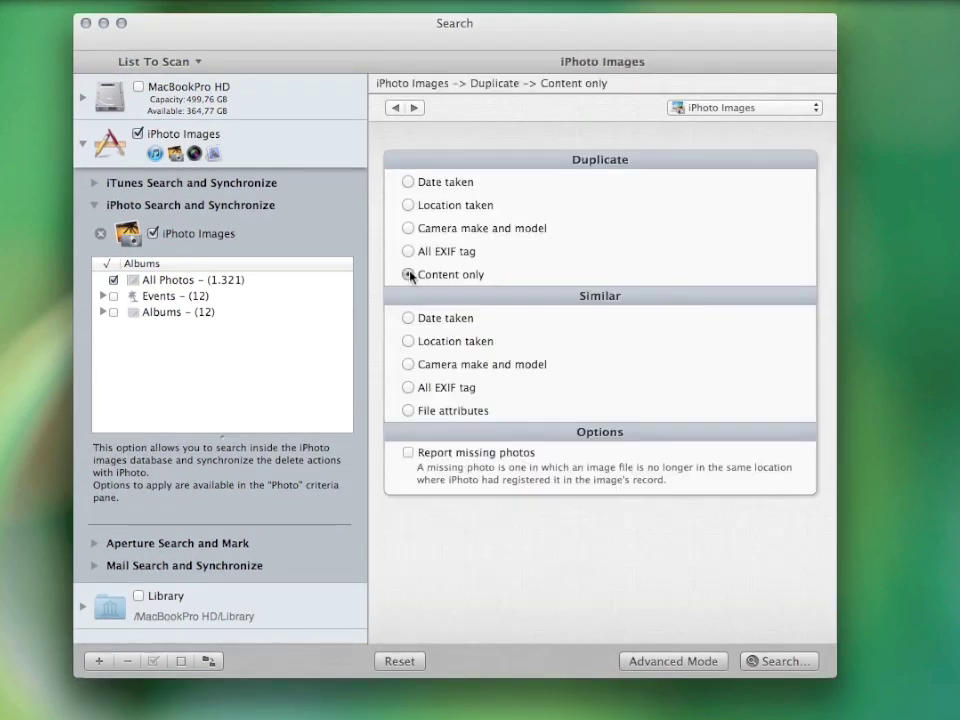
click(789, 663)
Run the search, then preview the first DSCN0601.JPG in Quick Look and check its Info details
key(Return)
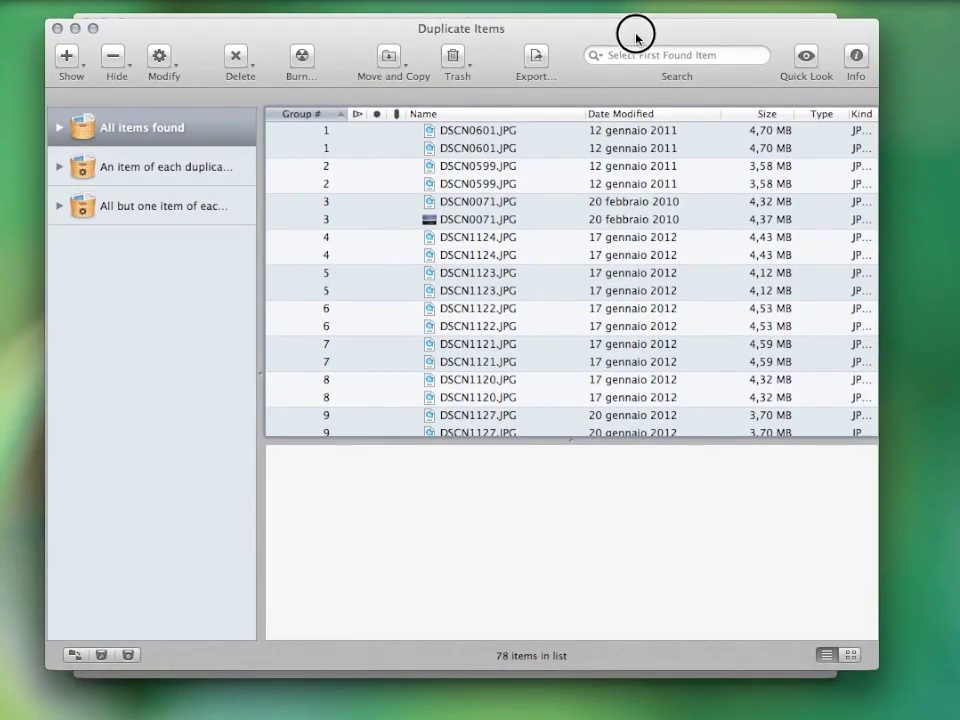
click(536, 133)
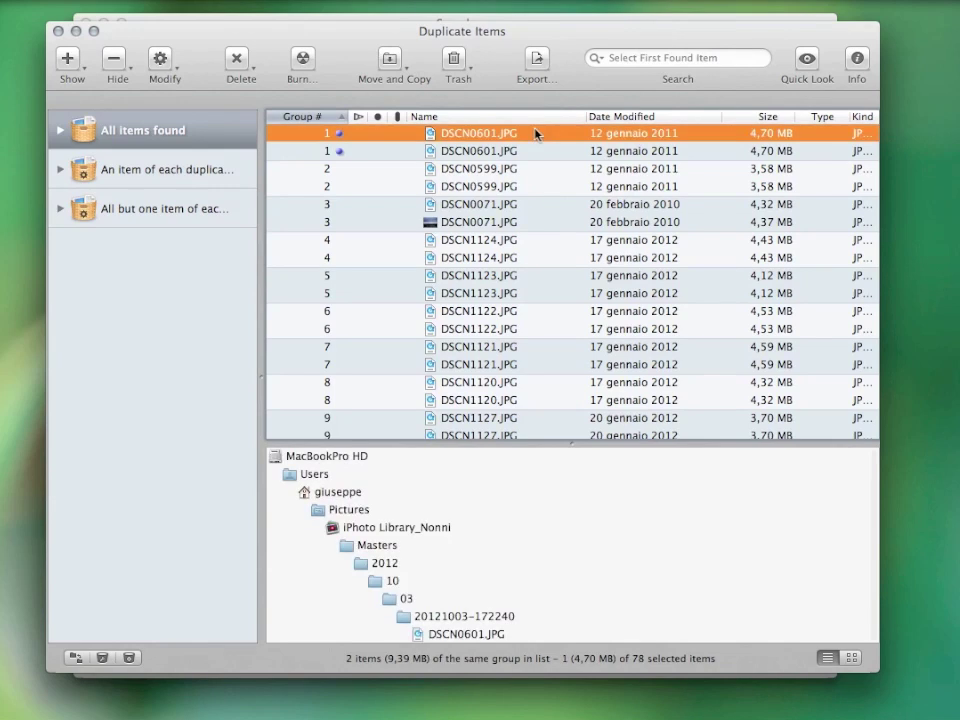
key(space)
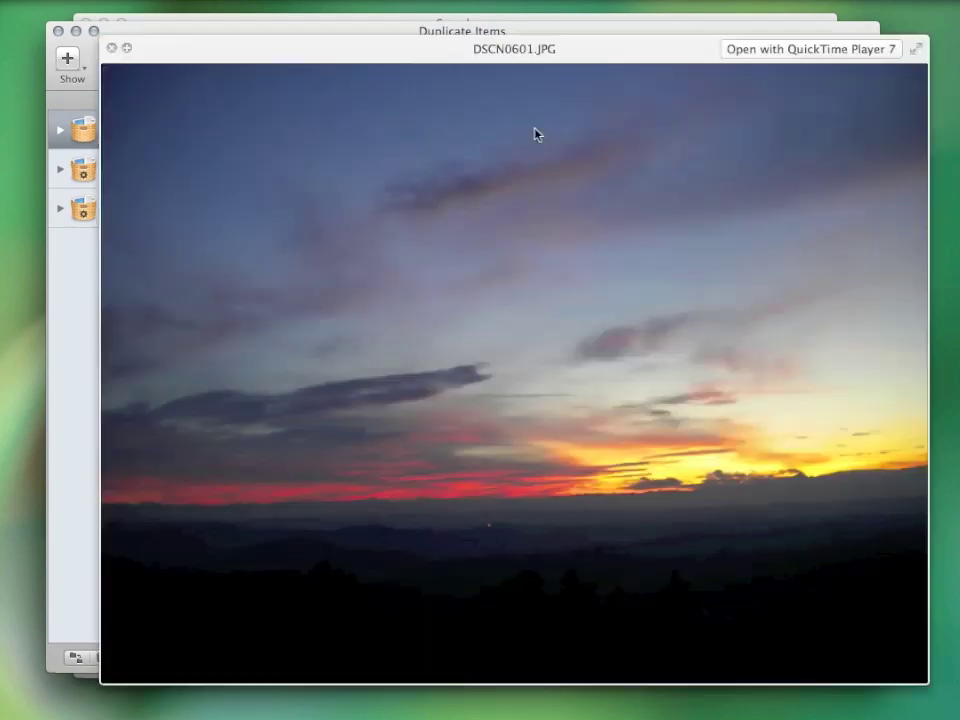
key(space)
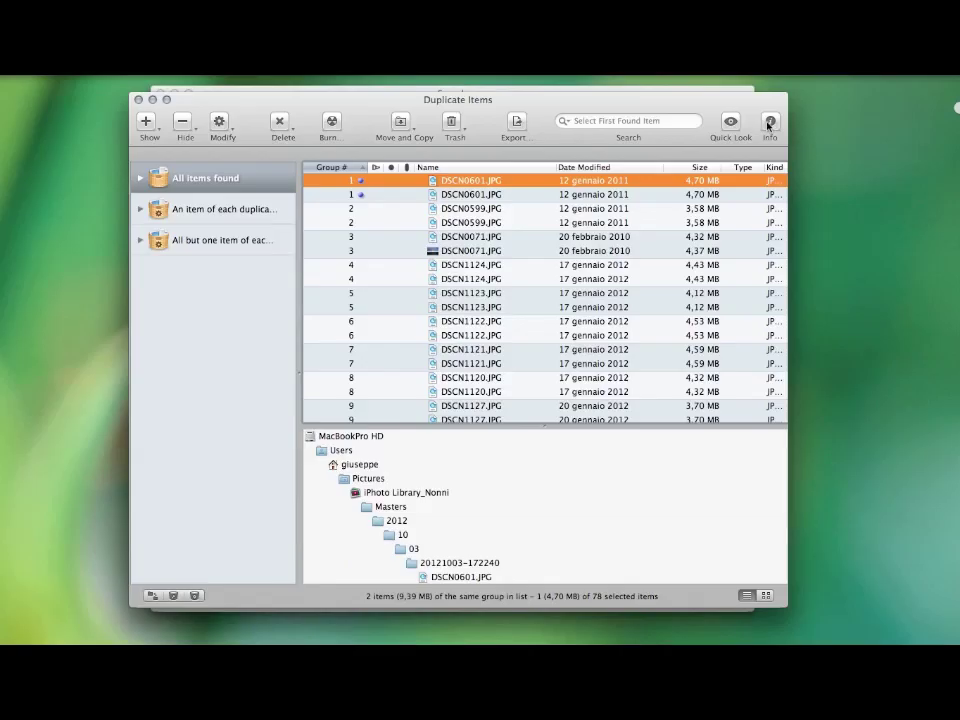
click(769, 123)
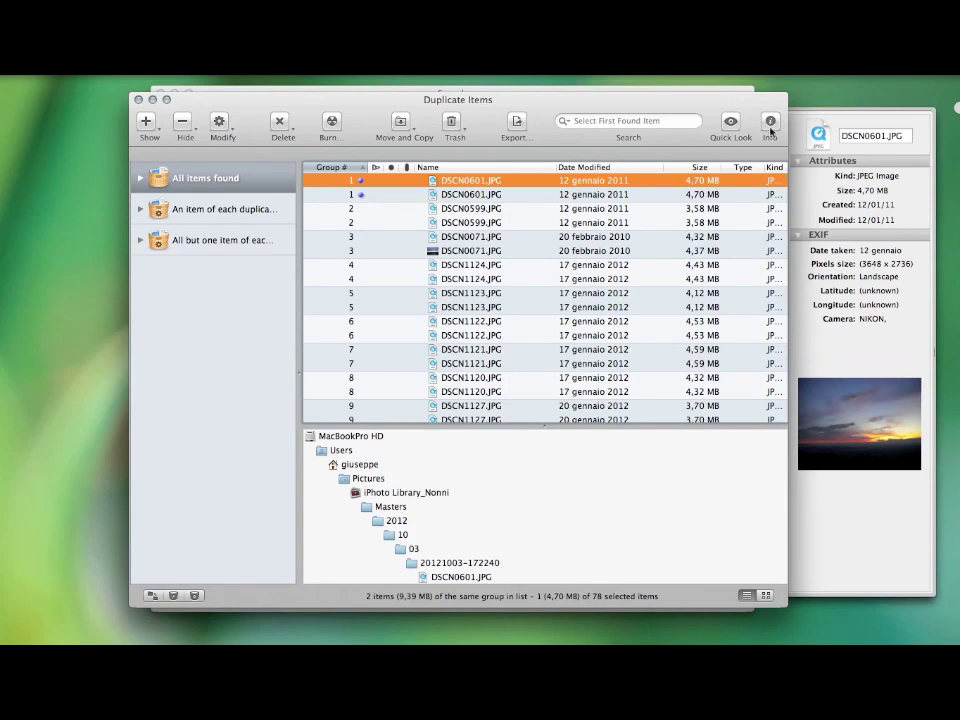
click(770, 128)
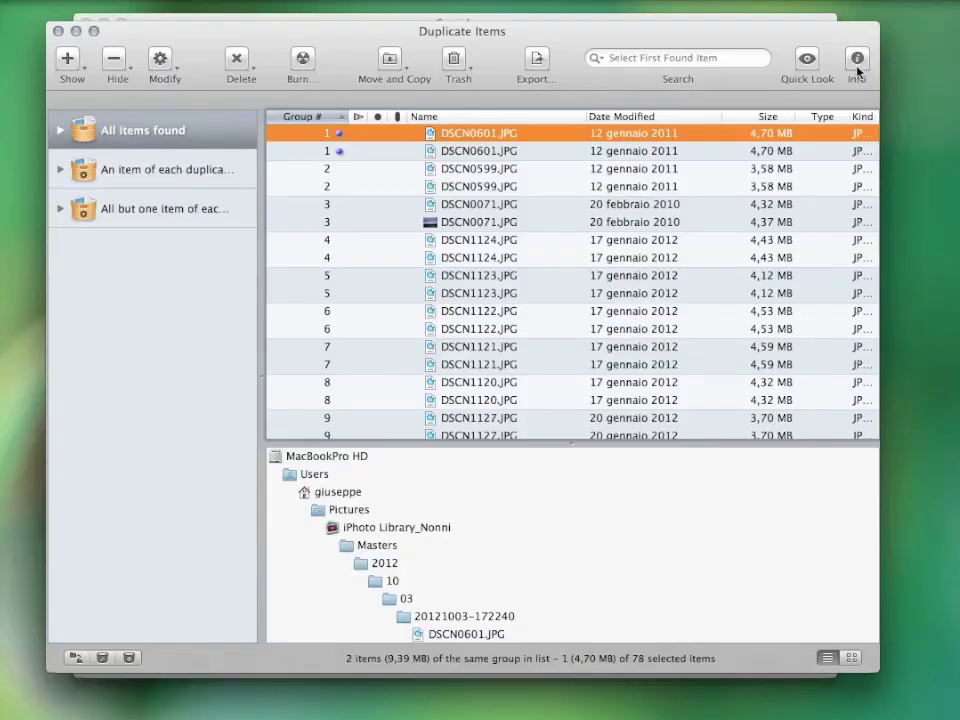
Put DSCN0601.JPG and DSCN1122.JPG into new Manual Basket # 1, then show the 39-item all-but-one basket
click(101, 657)
drag(330, 133, 199, 255)
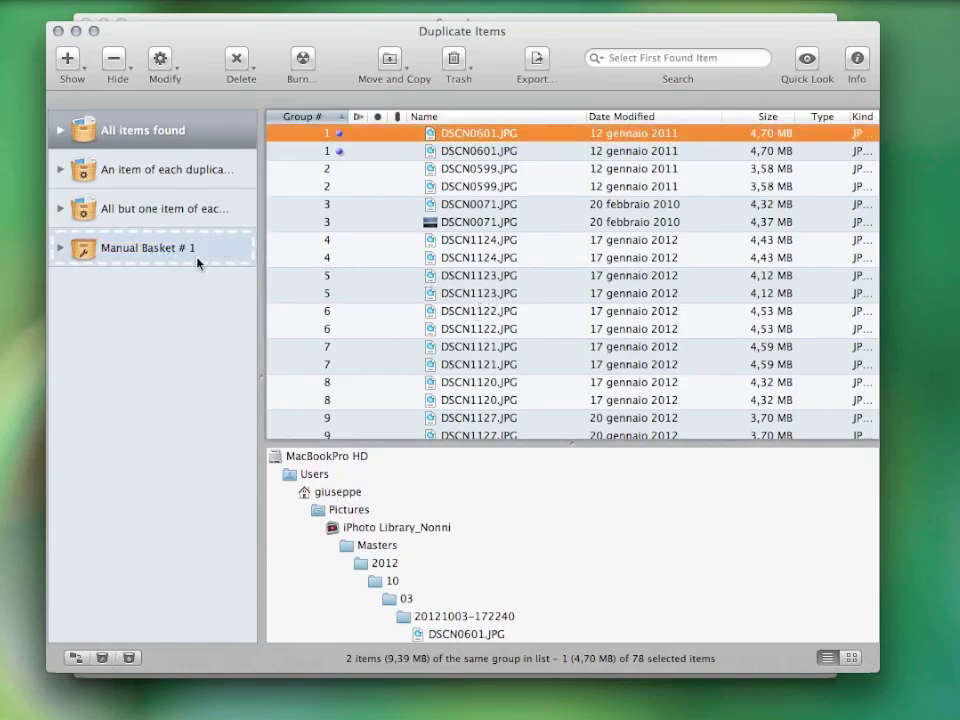
drag(449, 328, 184, 251)
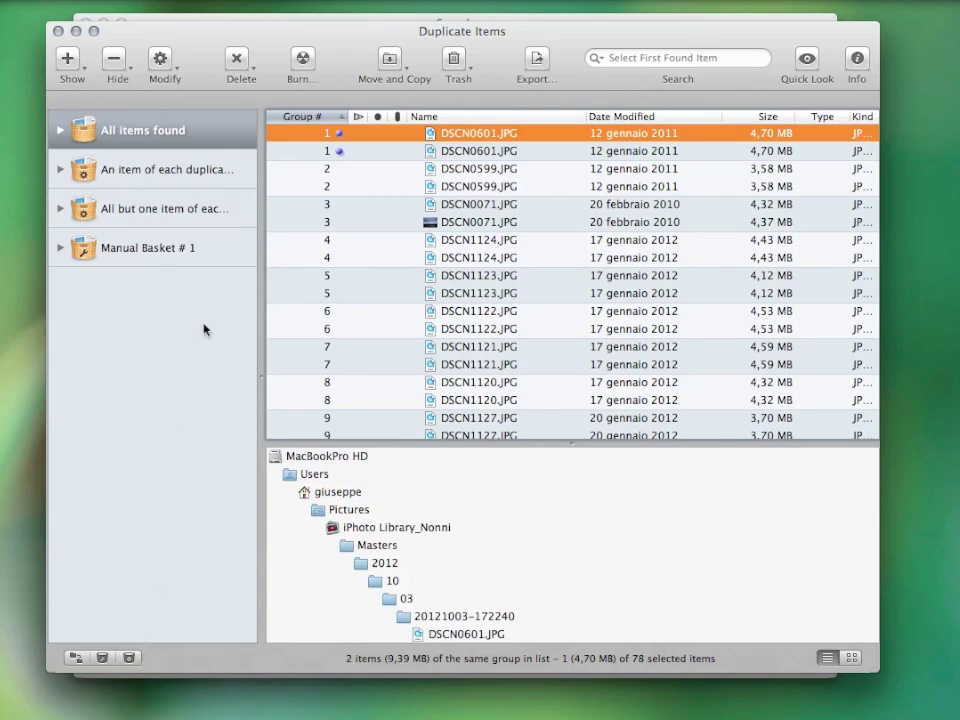
click(205, 215)
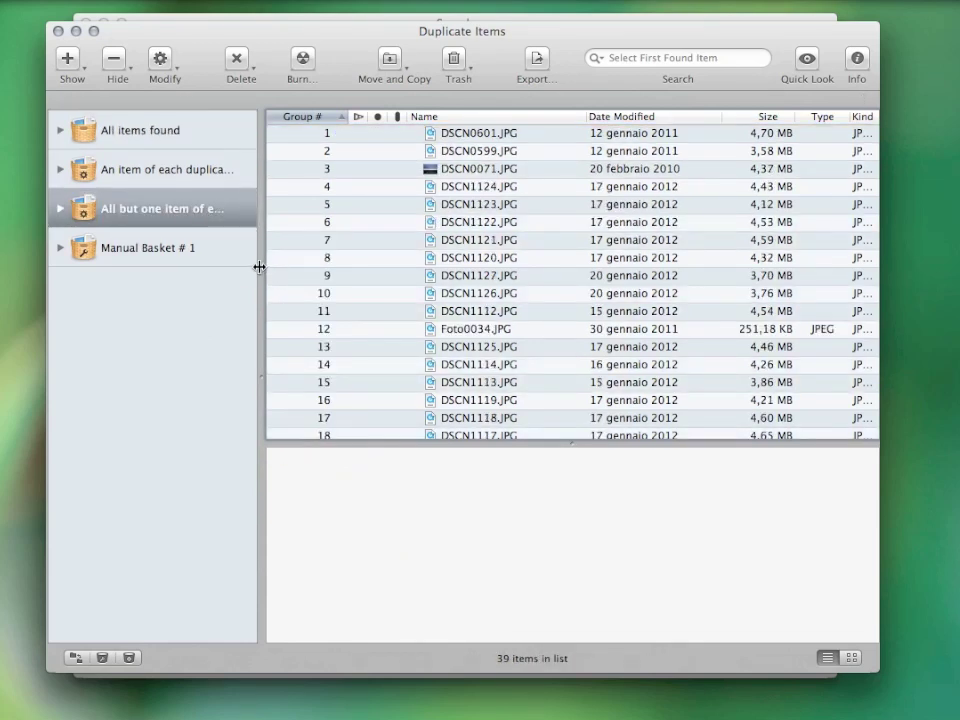
mouse_move(281, 266)
mouse_down()
mouse_move(298, 262)
mouse_move(245, 250)
mouse_up()
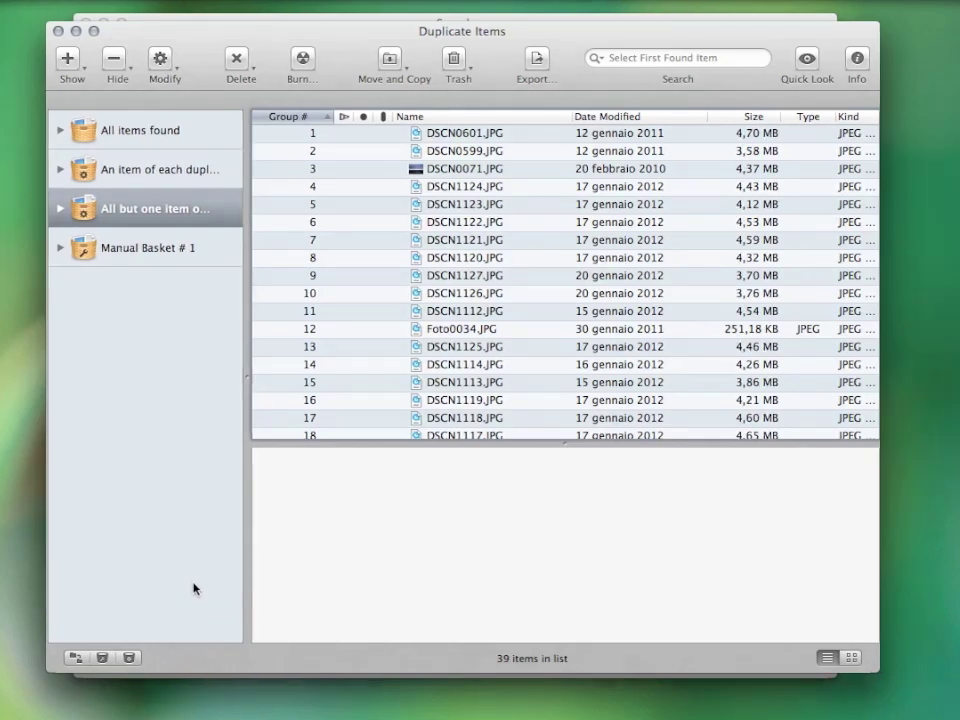
click(139, 658)
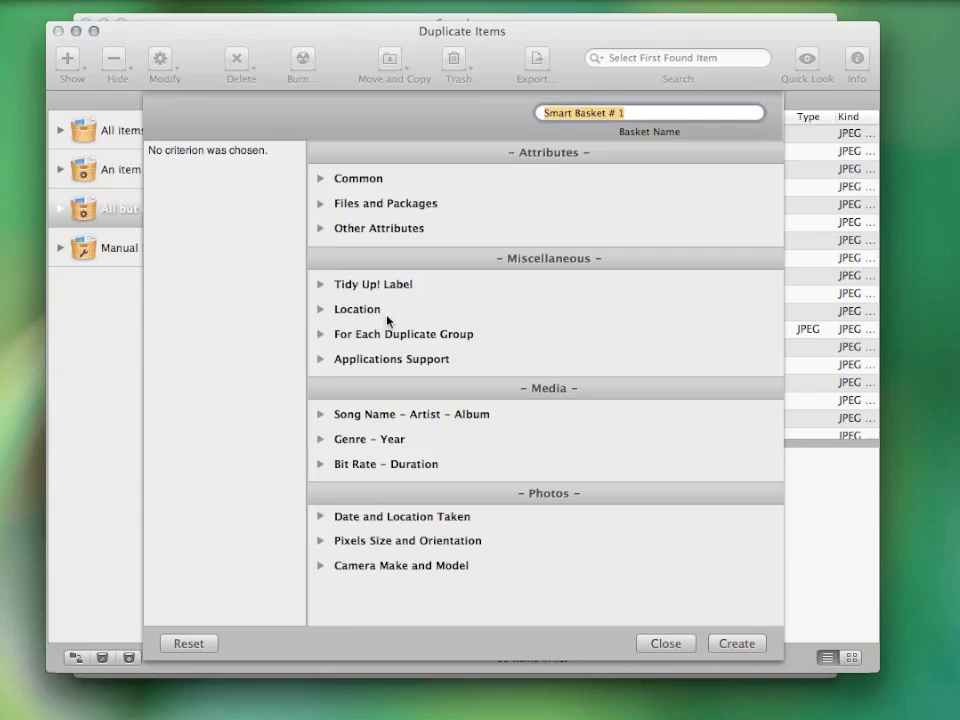
click(321, 334)
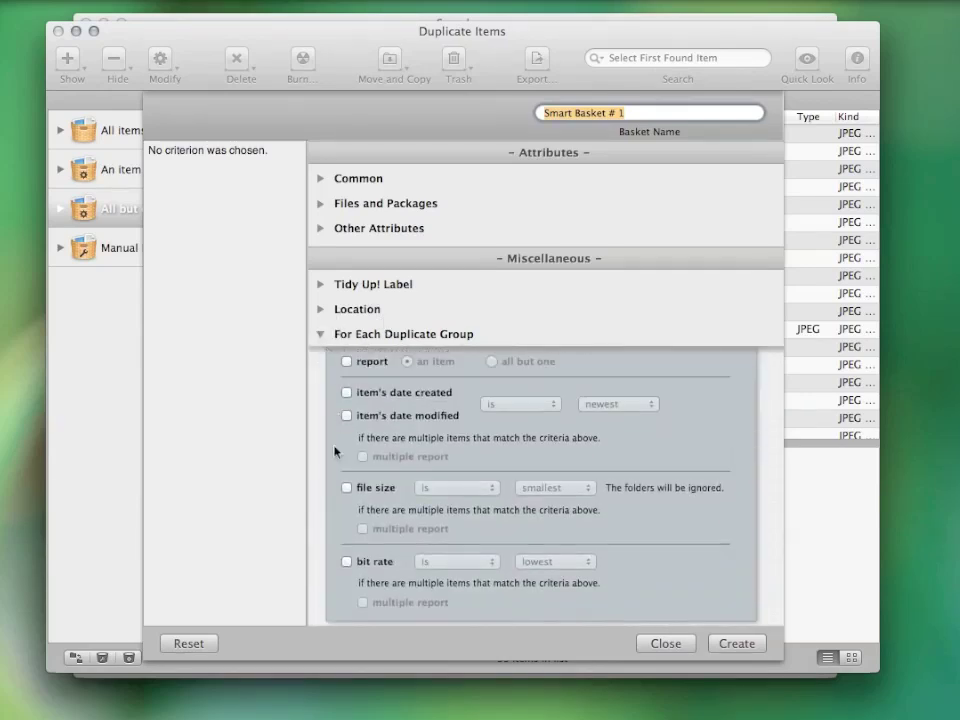
click(347, 392)
click(600, 404)
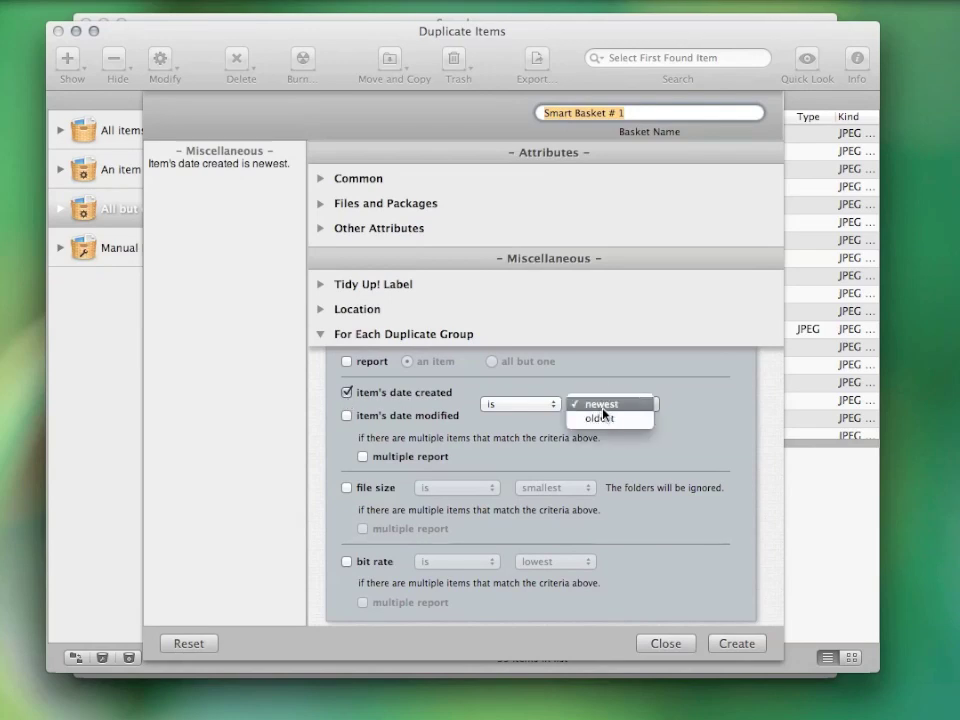
click(603, 420)
click(665, 643)
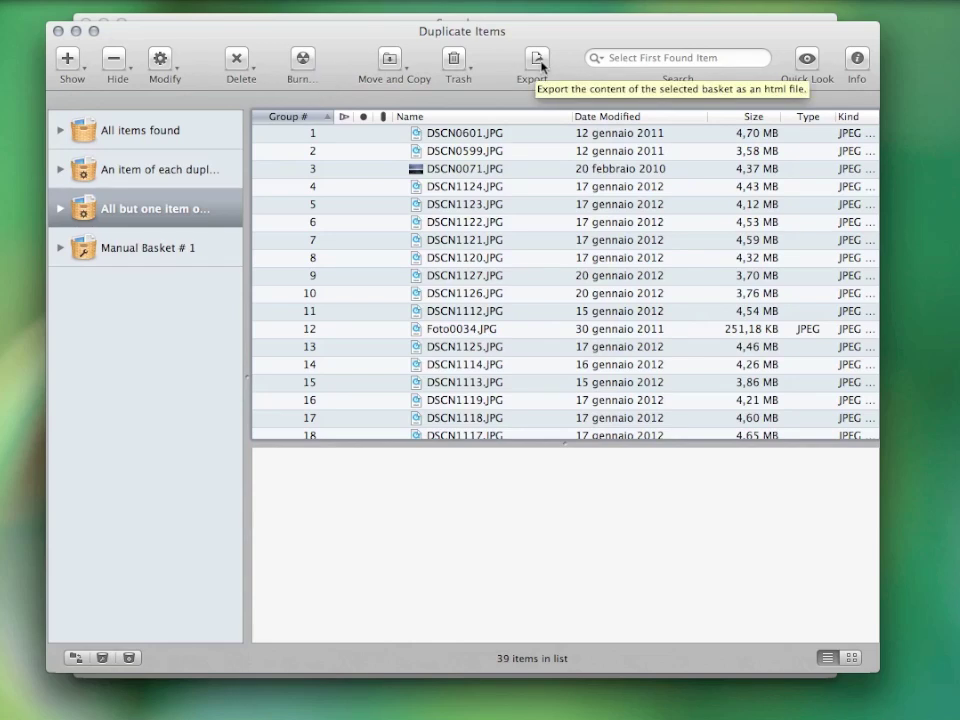
Inspect the Trash options and Edit > Restore Trashed, dismissing both without changing anything
click(455, 74)
click(483, 58)
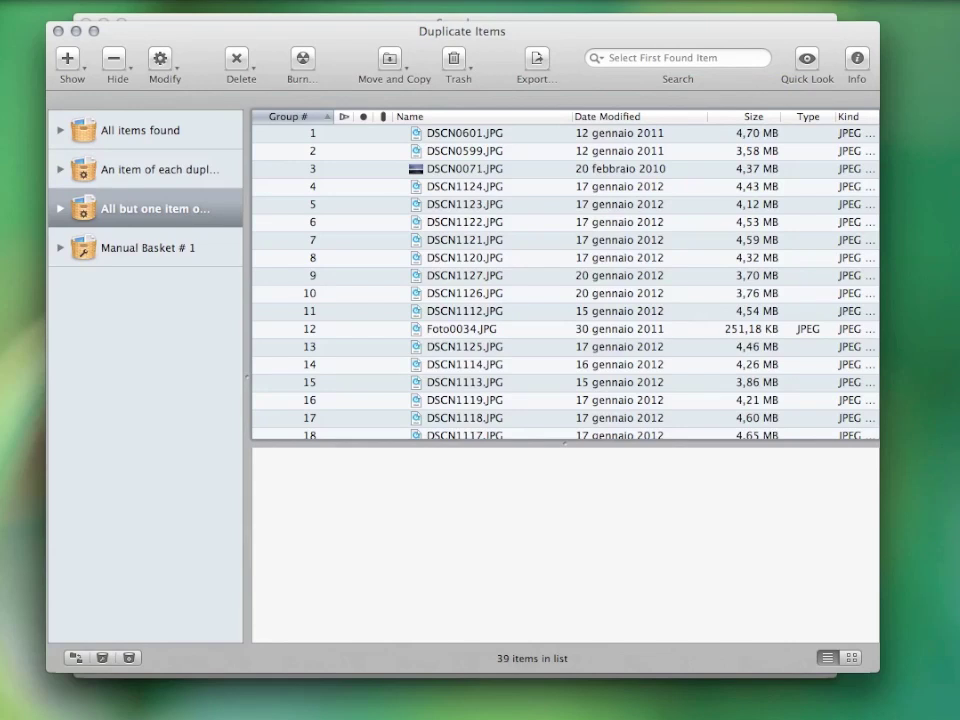
click(40, 2)
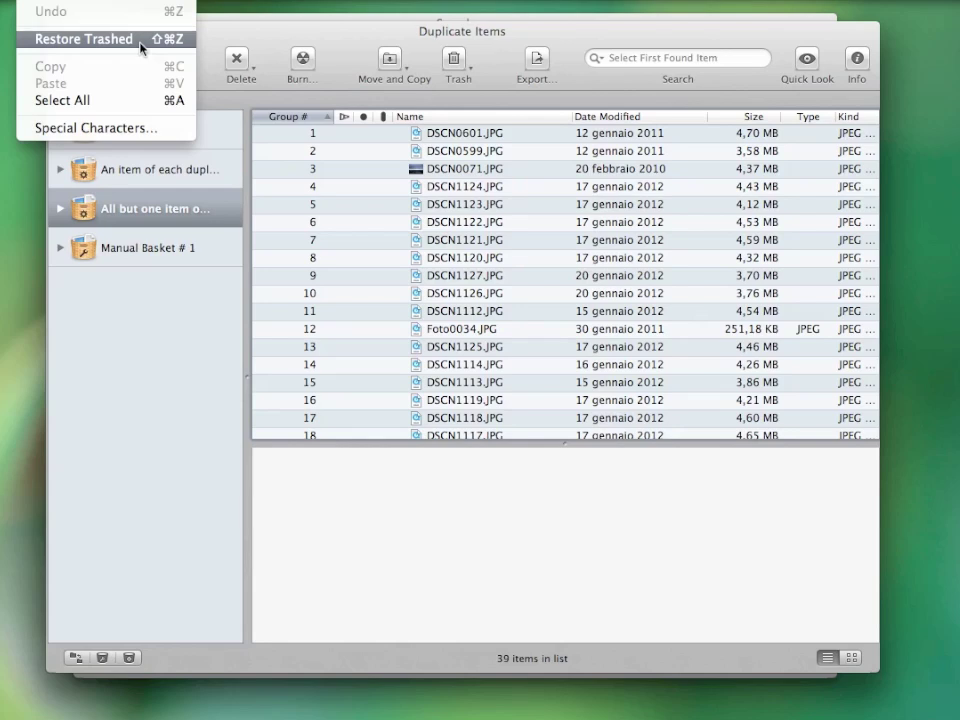
click(224, 38)
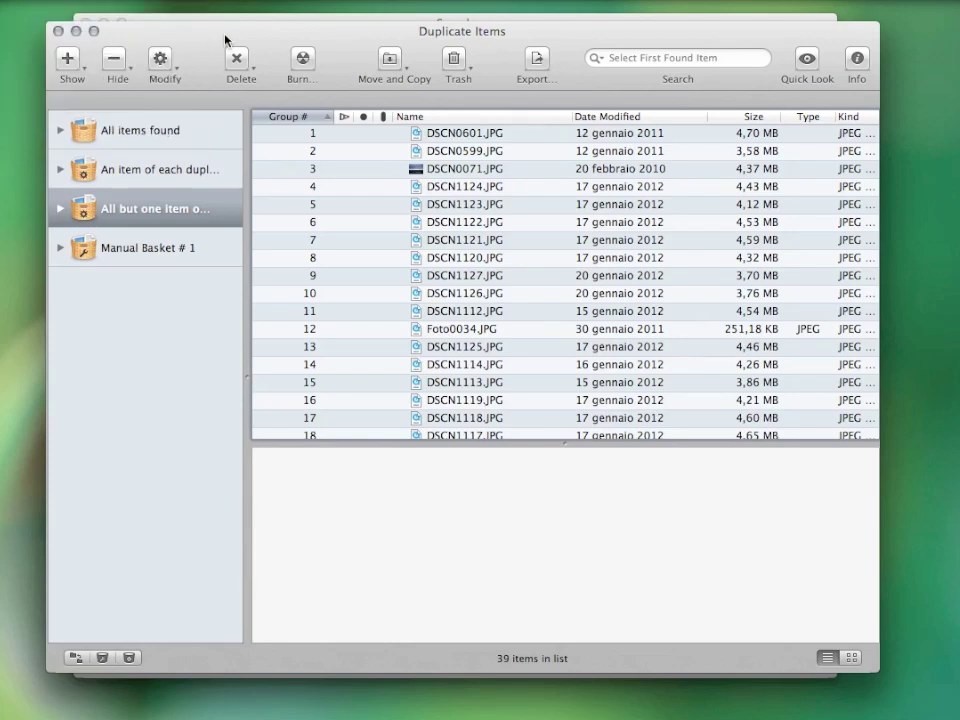